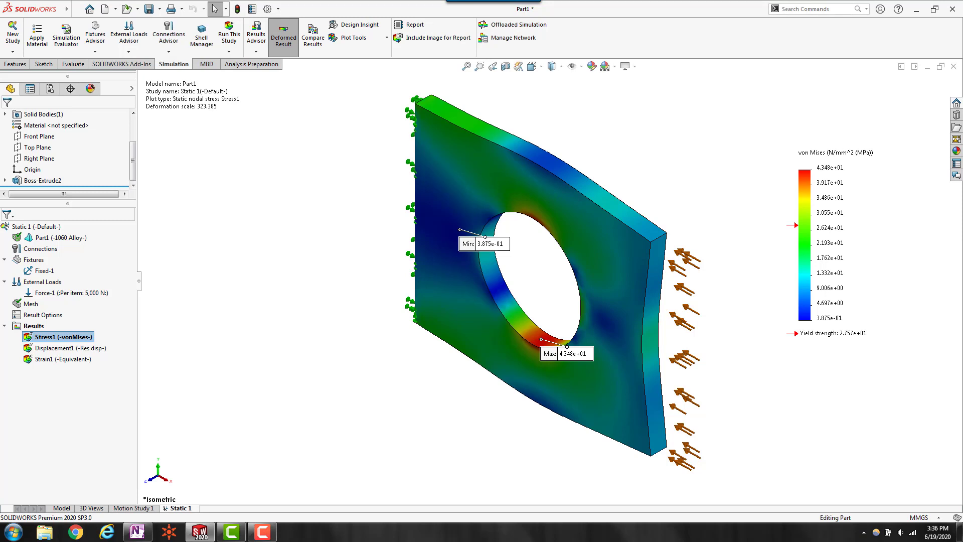
Set the color chart font size to 12 in the Simulation system options.
left_click(76, 9)
mouse_move(186, 10)
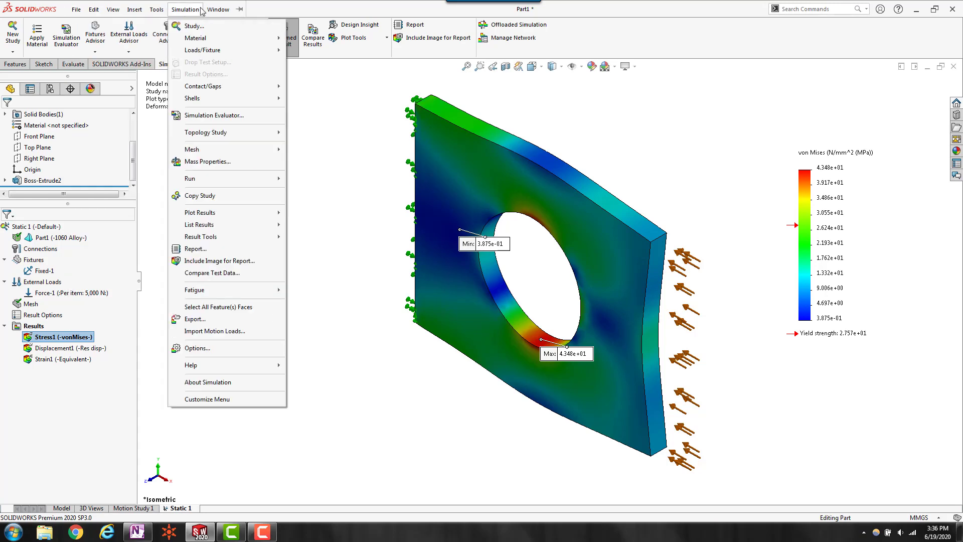
left_click(202, 349)
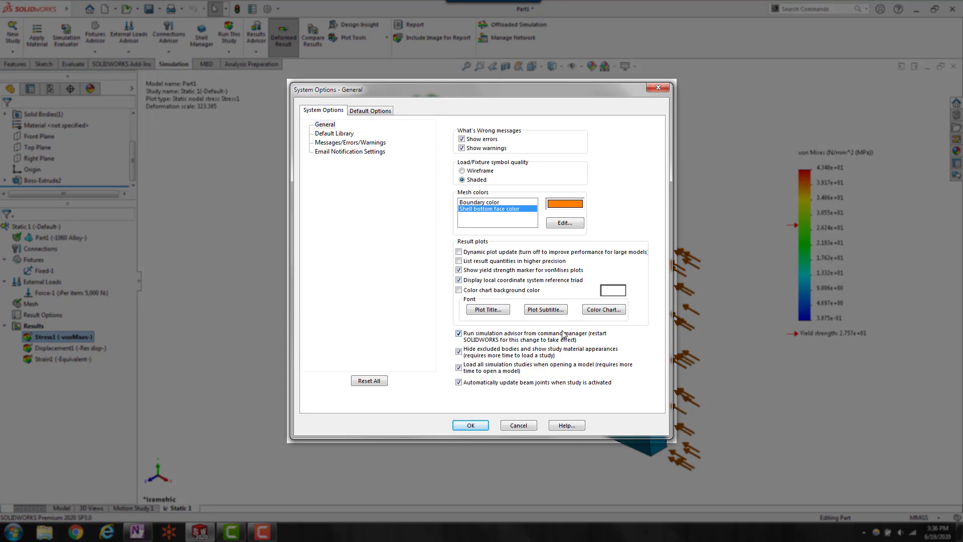
left_click(600, 309)
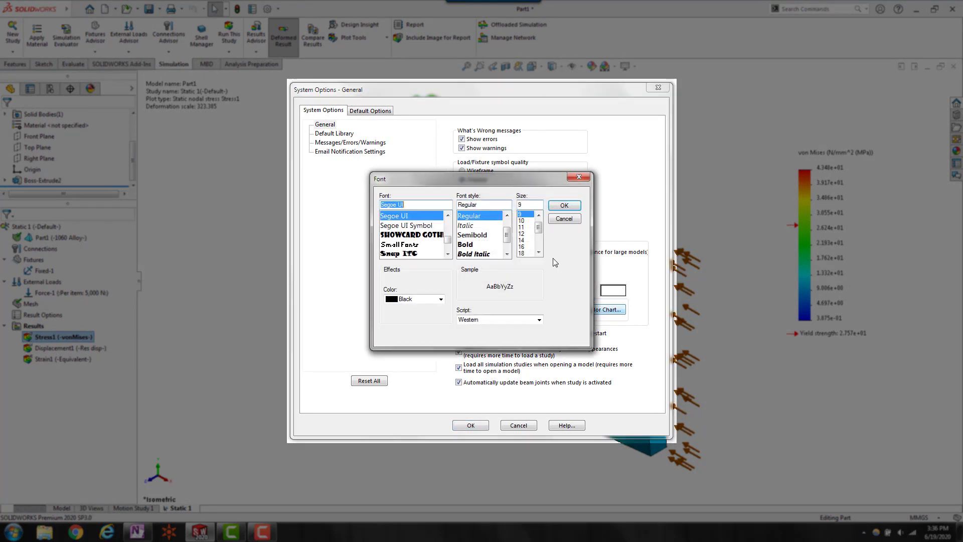
left_click_drag(508, 179, 517, 96)
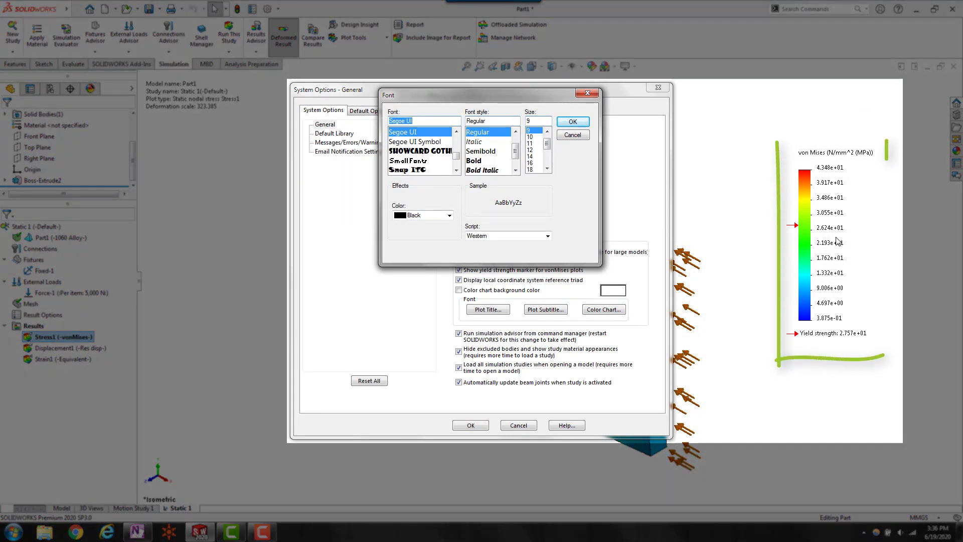
left_click(530, 149)
left_click(572, 121)
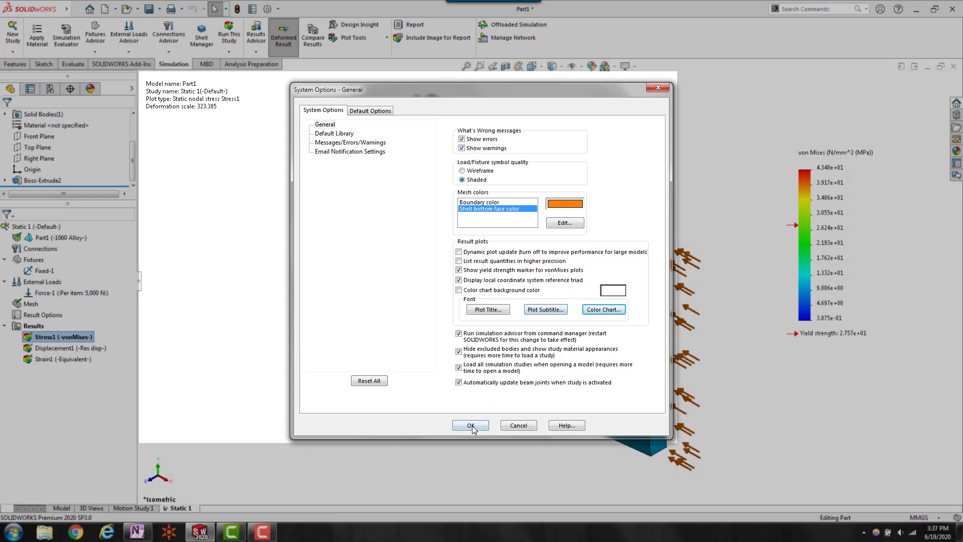
left_click(470, 425)
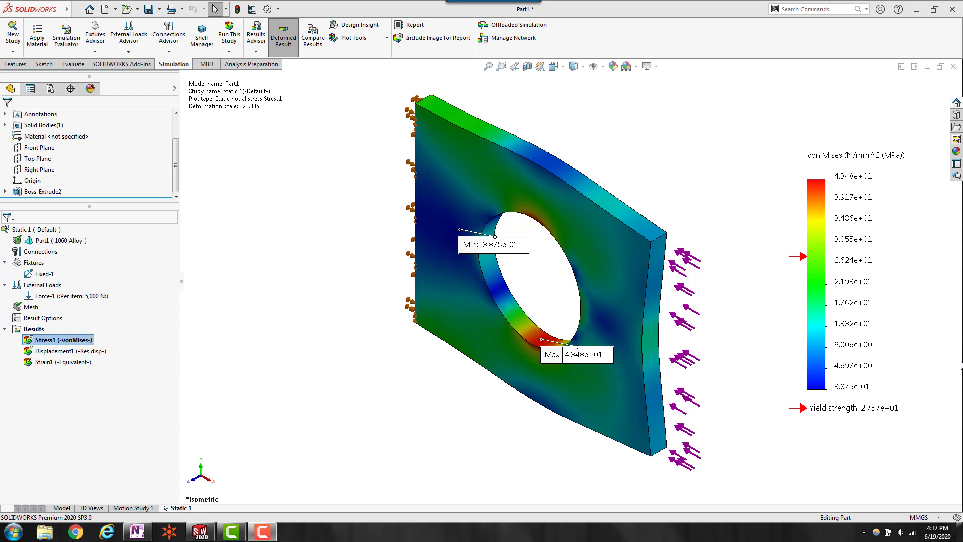
Open the chart options of the Stress1 plot and try the three predefined legend positions, ending on the 80% horizontal, 20% vertical one.
right_click(72, 341)
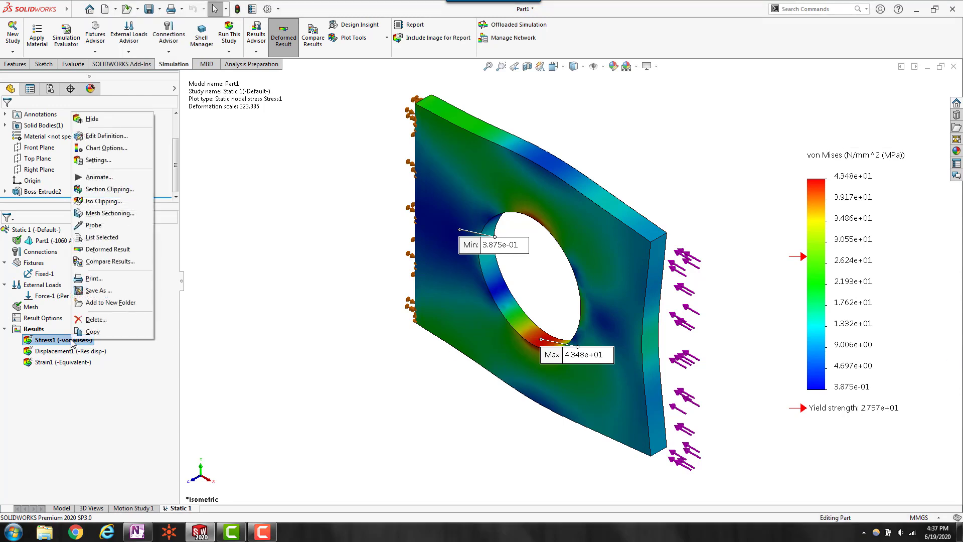
left_click(99, 149)
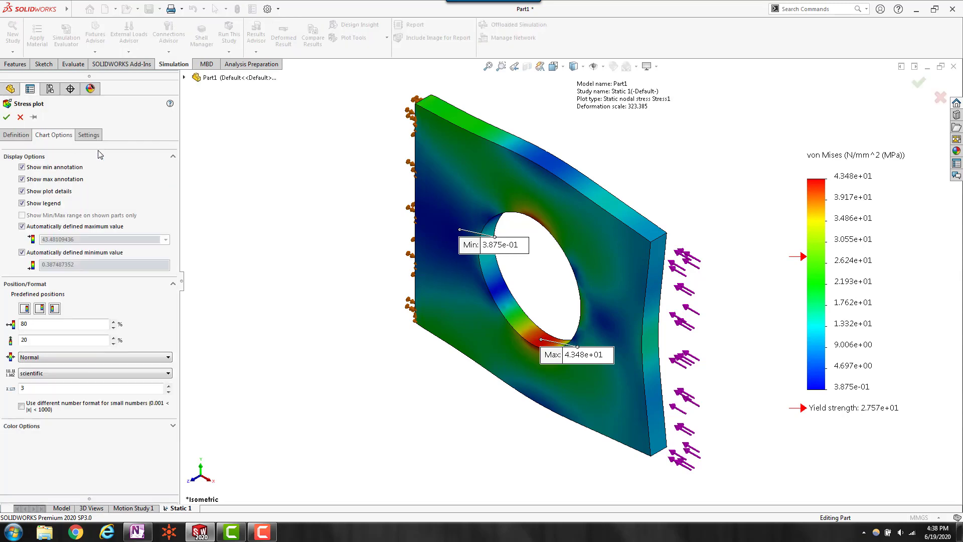
left_click(24, 308)
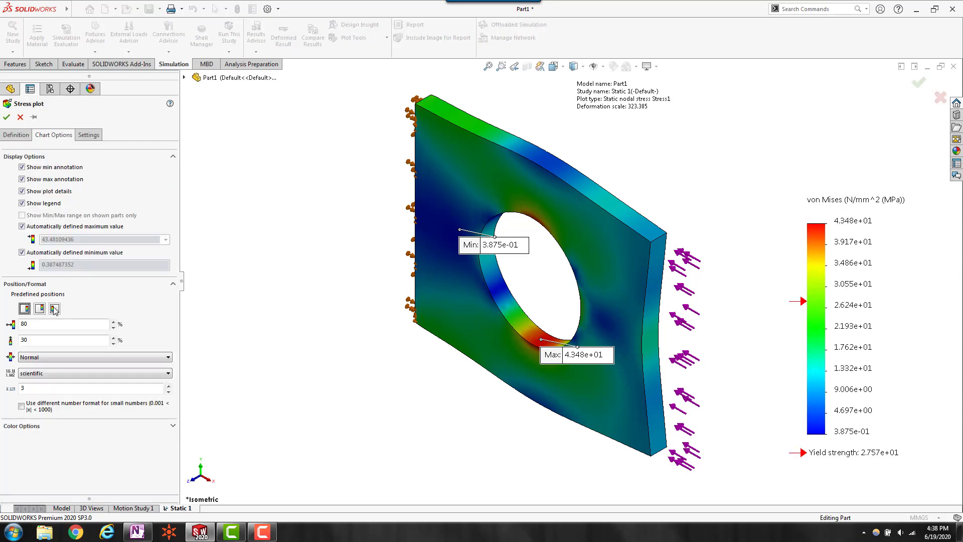
left_click(55, 309)
left_click(39, 309)
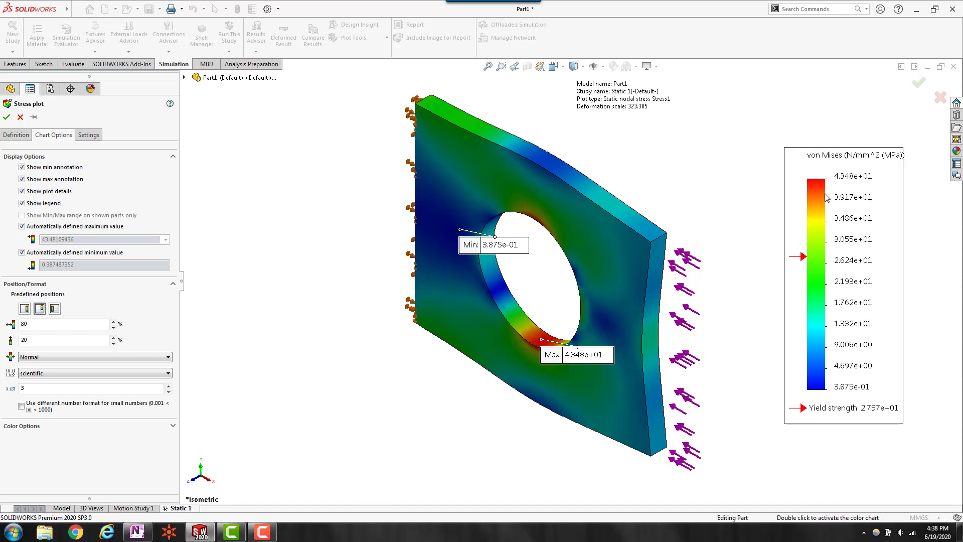
Move the stress legend freehand to about 78% horizontal and 21% vertical, and set its horizontal position to 70%.
left_click_drag(826, 198, 770, 170)
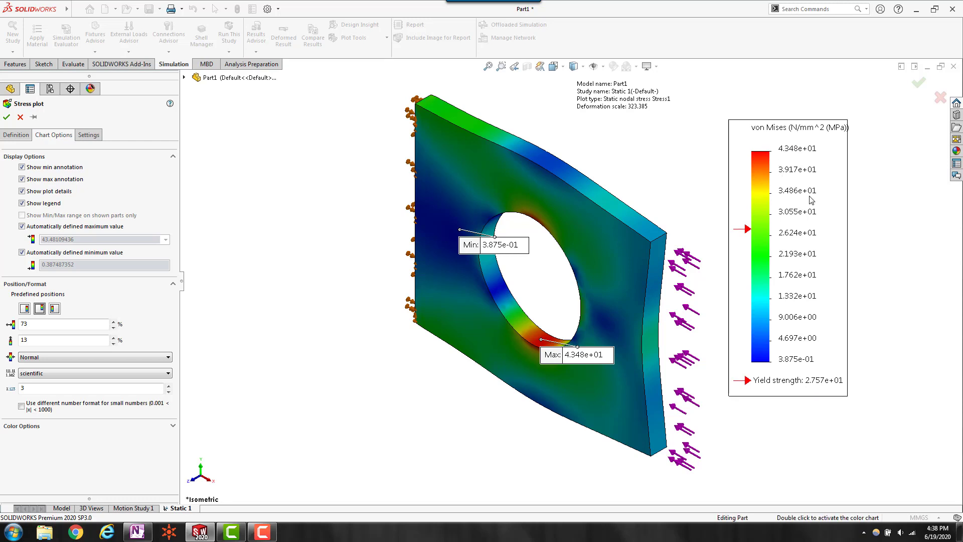
left_click_drag(810, 196, 819, 207)
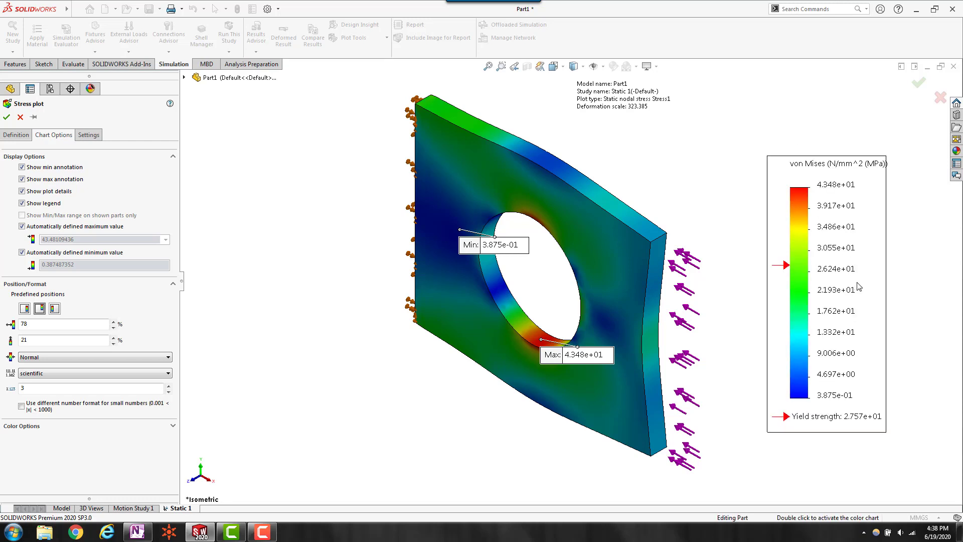
left_click(23, 326)
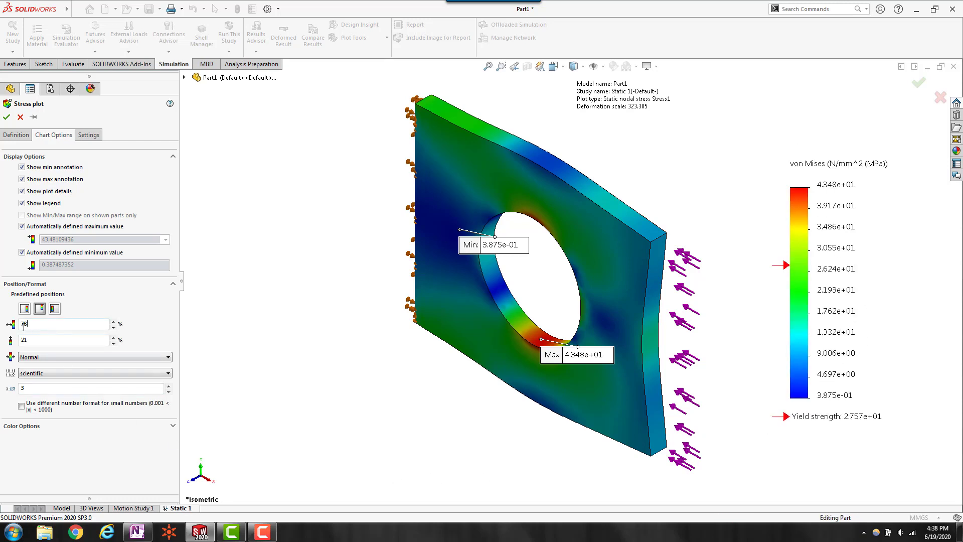
key("BackSpace")
type("0")
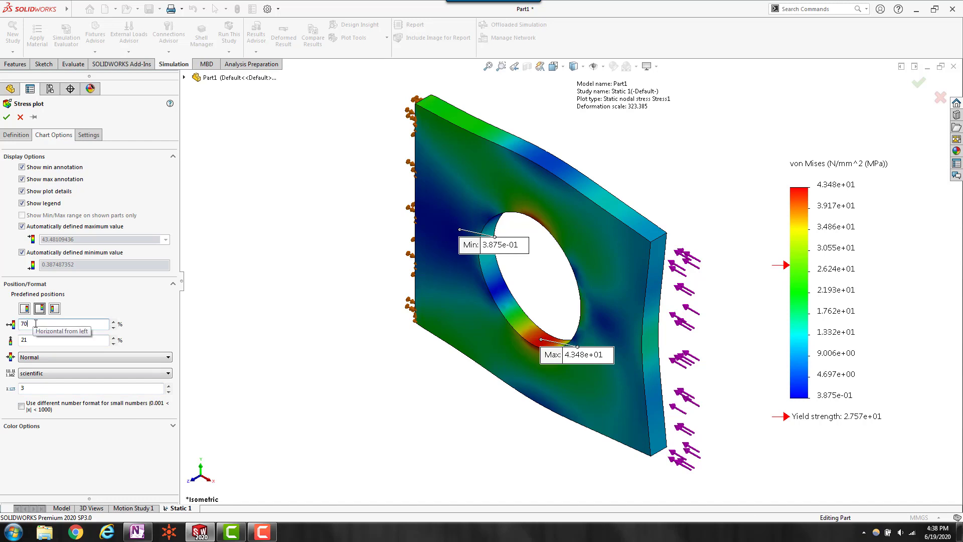
Set the stress legend's horizontal position to 80%.
double_click(24, 340)
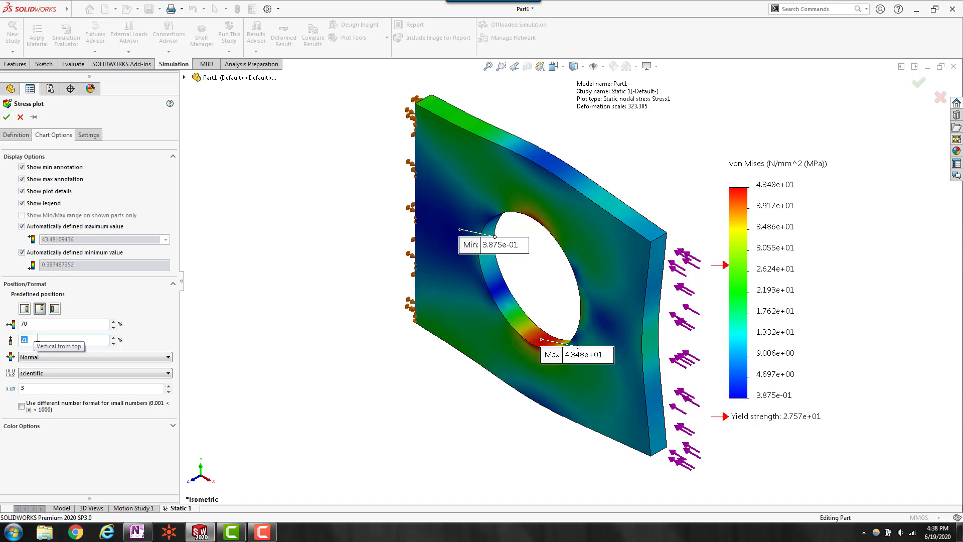
left_click(88, 322)
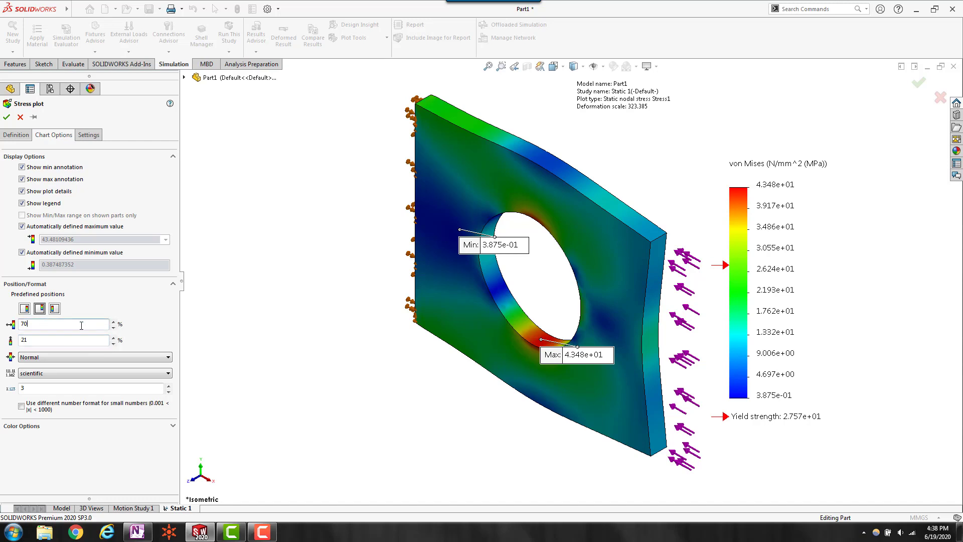
double_click(24, 323)
type("80")
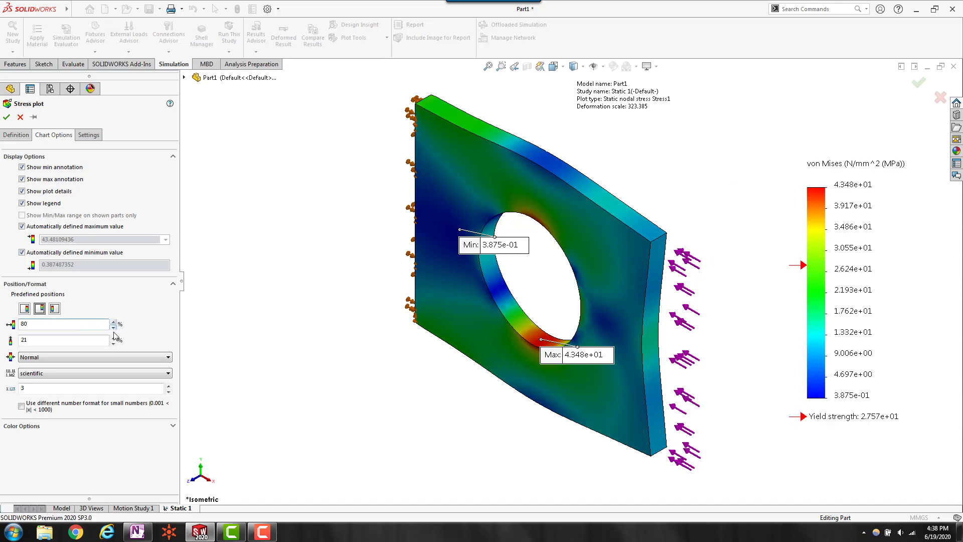
Try the Thick and Thin legend widths and return the width to Normal.
left_click(138, 357)
left_click(140, 366)
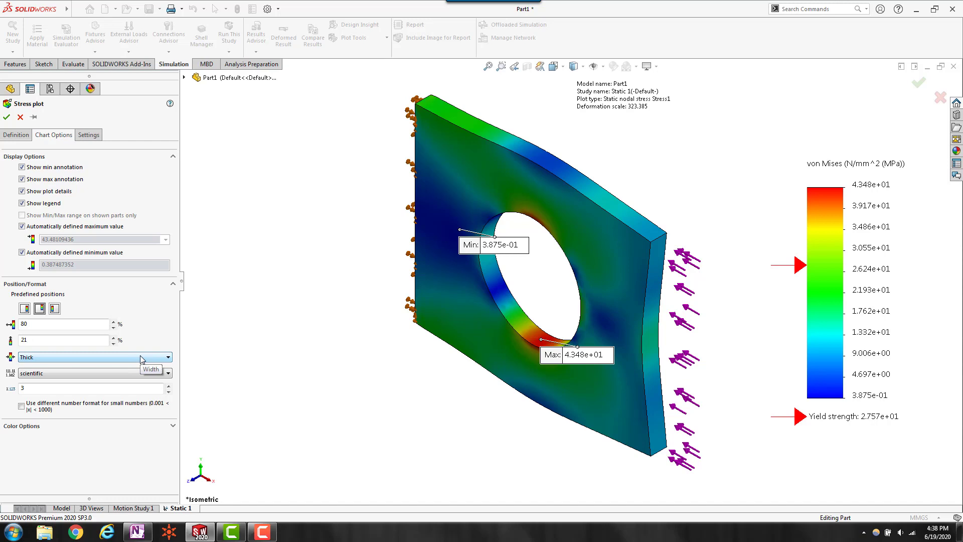
left_click(140, 358)
left_click(136, 378)
left_click(137, 358)
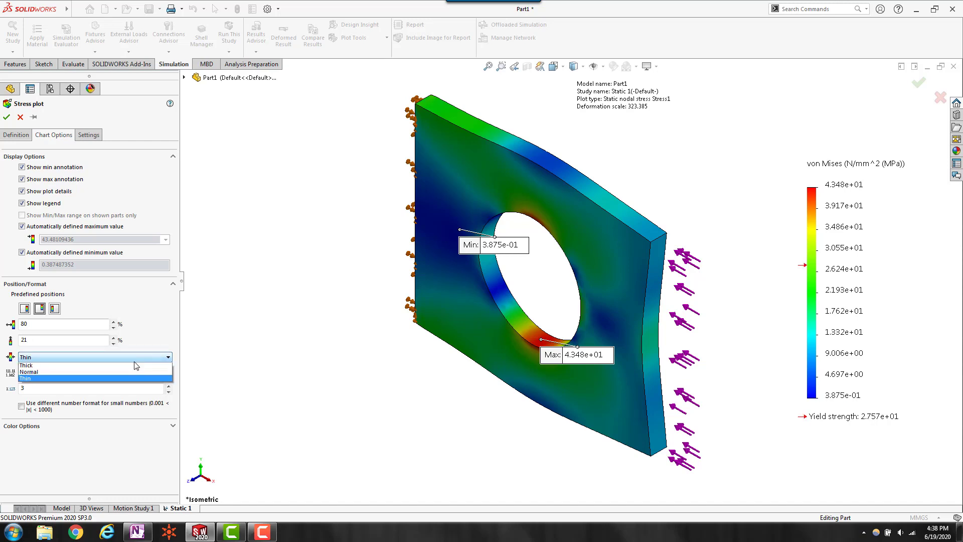
left_click(134, 371)
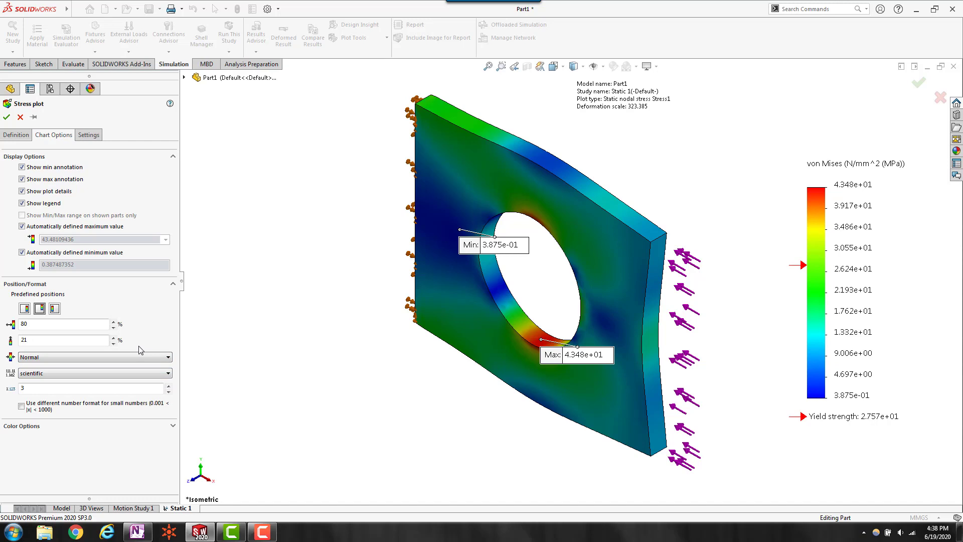
Try the floating and general number formats on the stress legend and return to scientific.
left_click(126, 373)
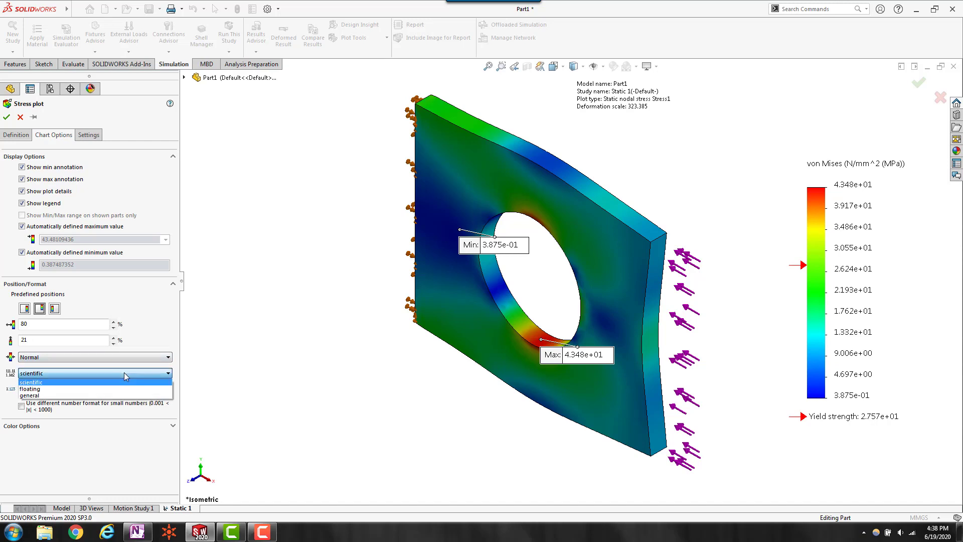
left_click(150, 389)
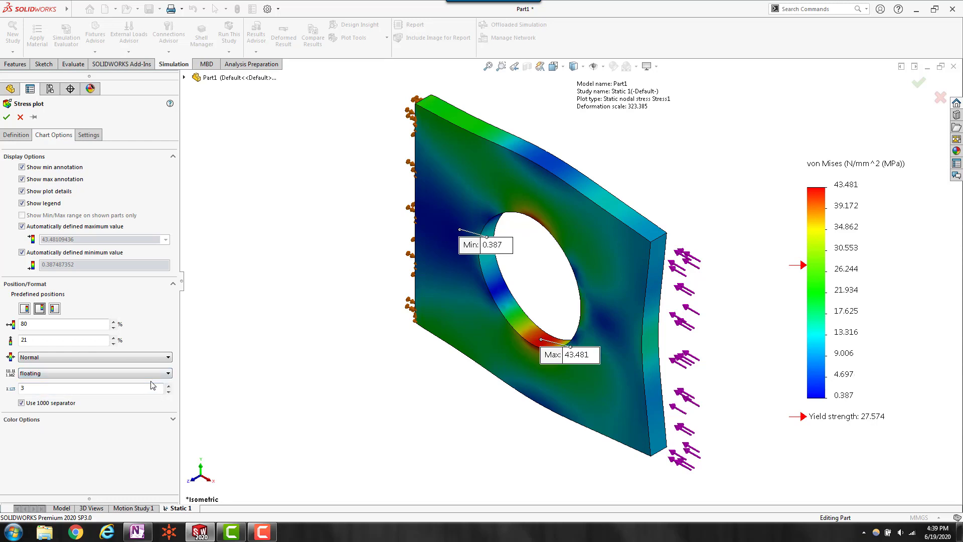
left_click(141, 373)
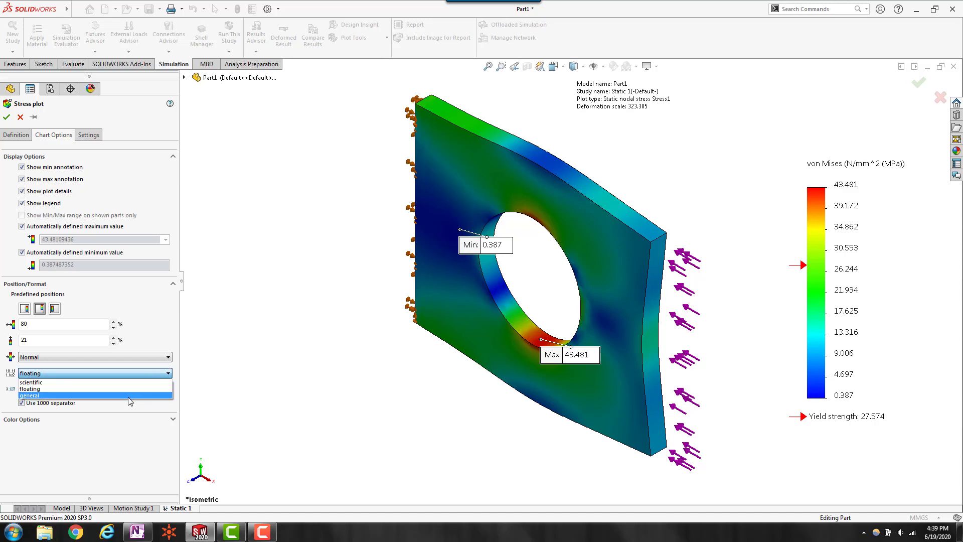
left_click(128, 396)
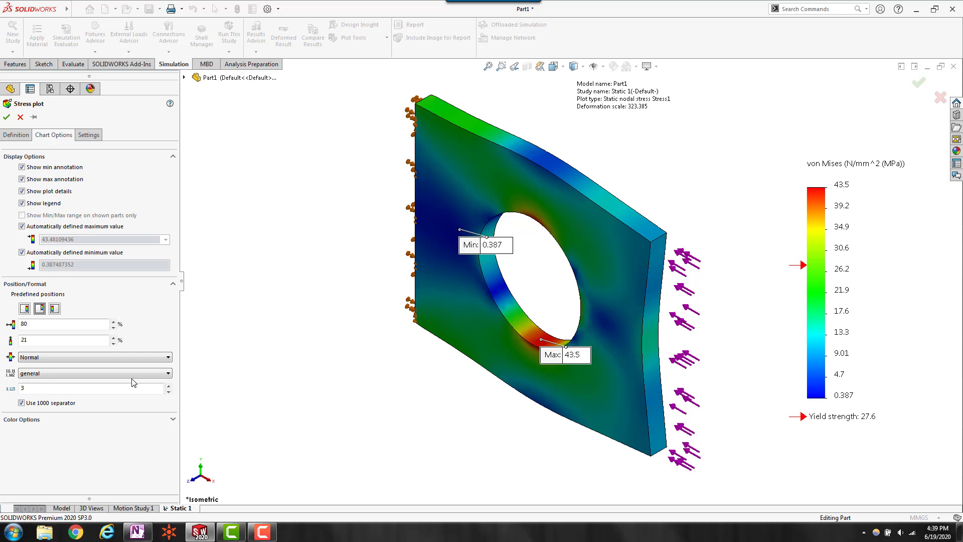
left_click(132, 372)
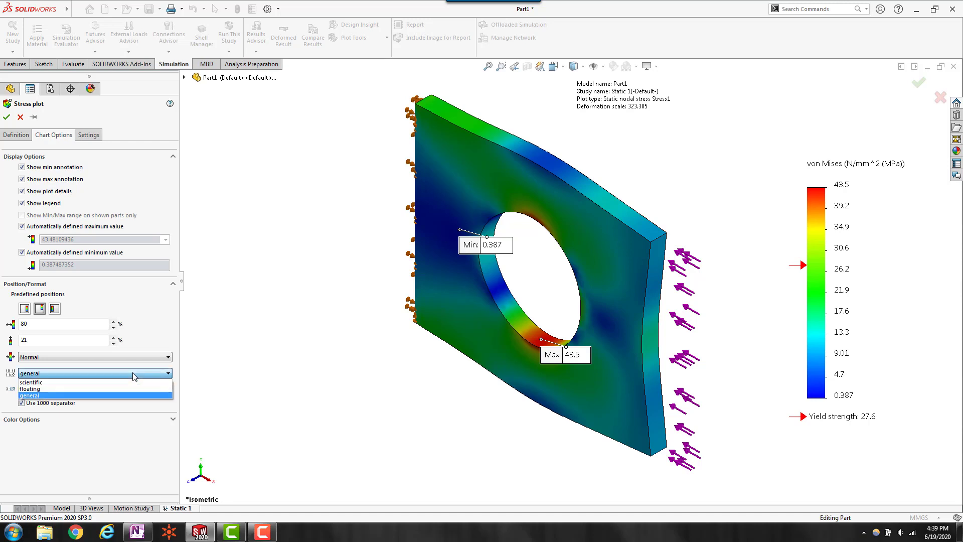
left_click(132, 384)
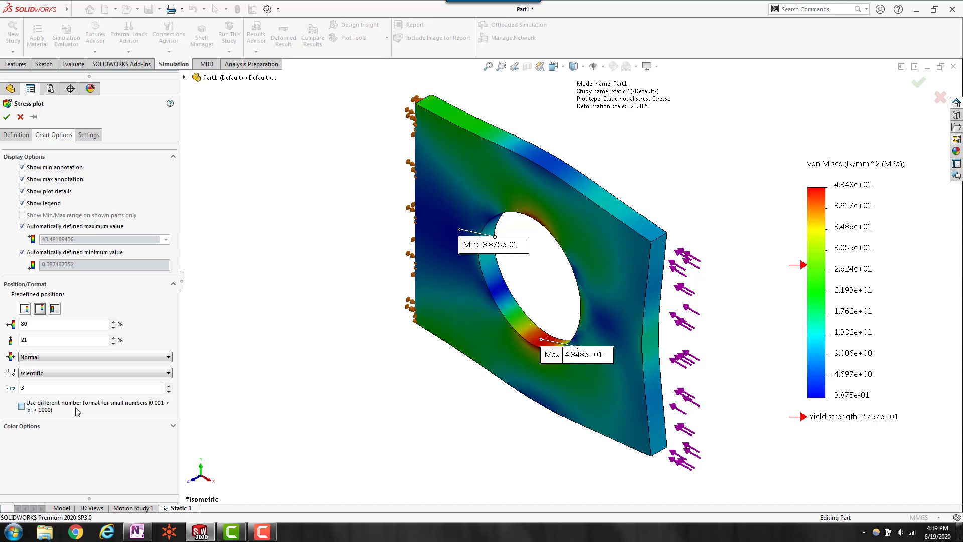
Set the stress legend's number format to floating.
left_click(89, 374)
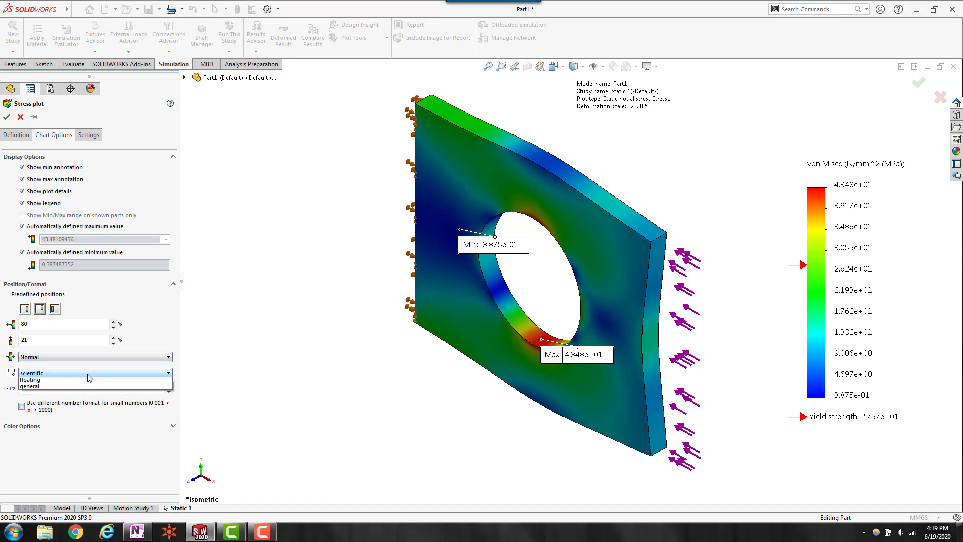
left_click(88, 390)
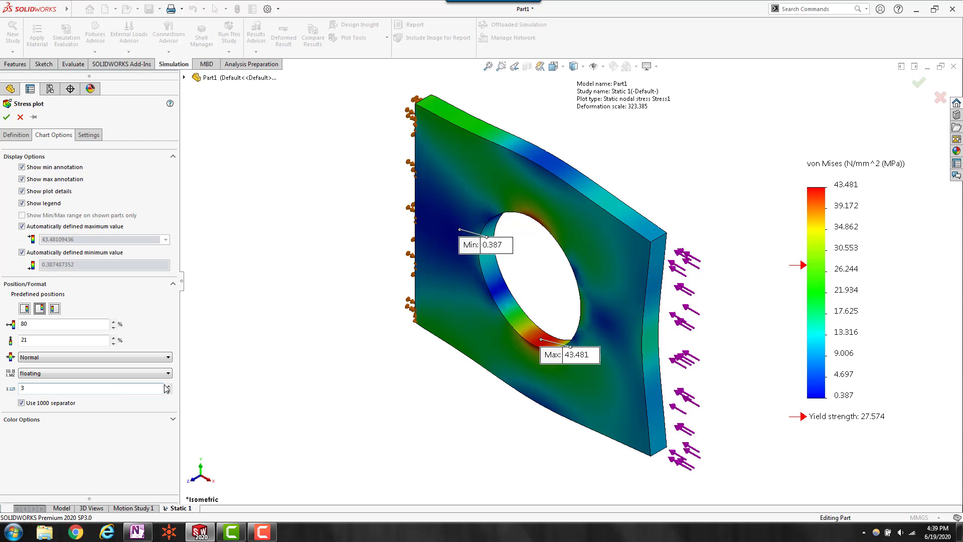
left_click(47, 391)
Set the legend's color scheme to User defined and view the color picker of a user-defined swatch without changing it.
left_click(95, 421)
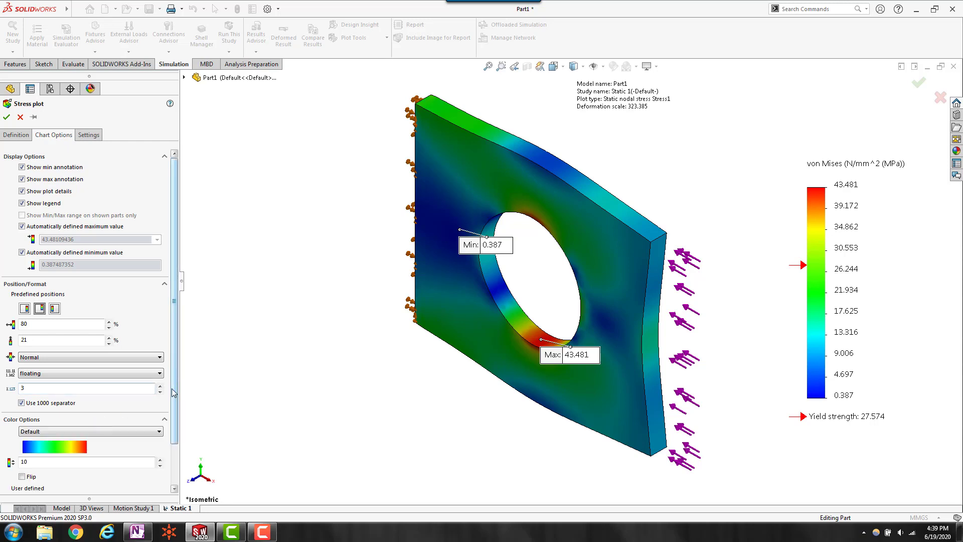
left_click_drag(172, 389, 170, 437)
left_click(140, 383)
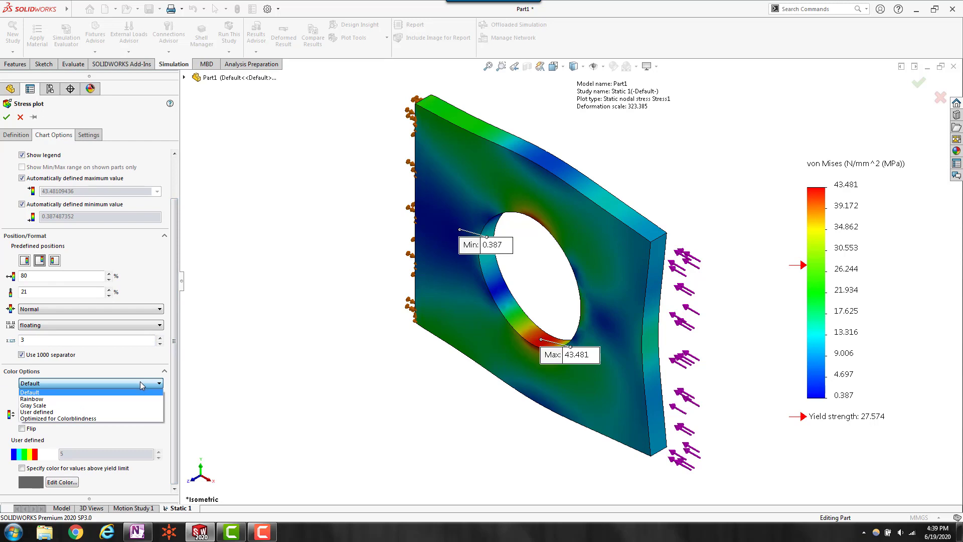
left_click(119, 414)
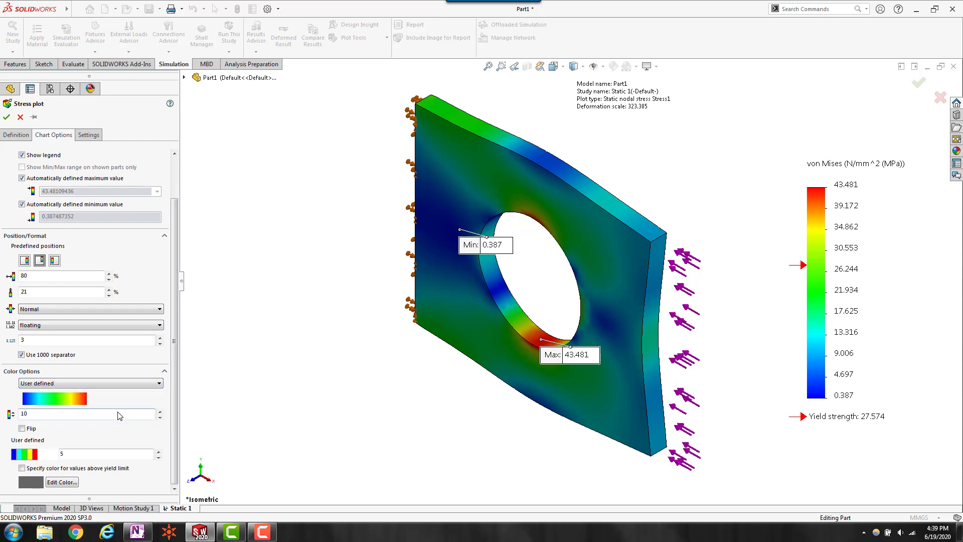
left_click(31, 455)
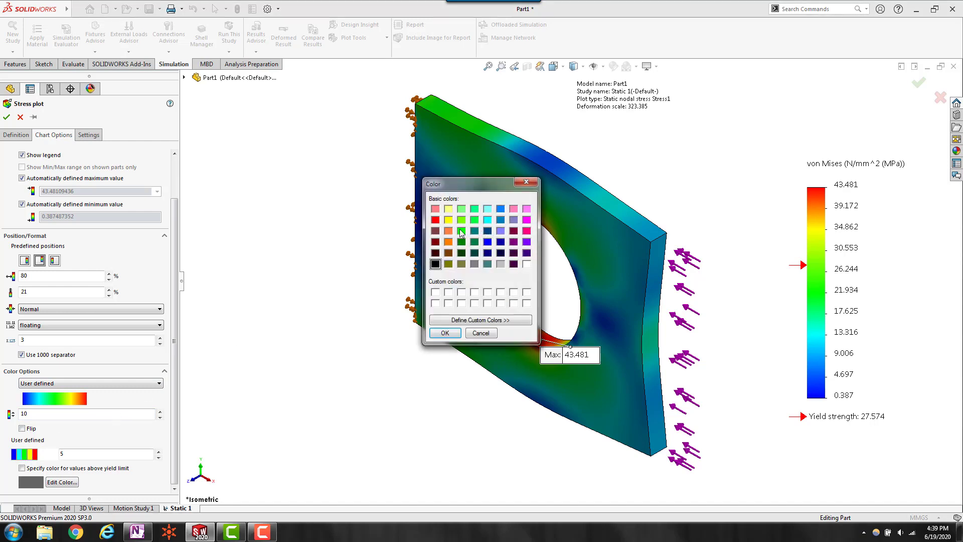
left_click(533, 184)
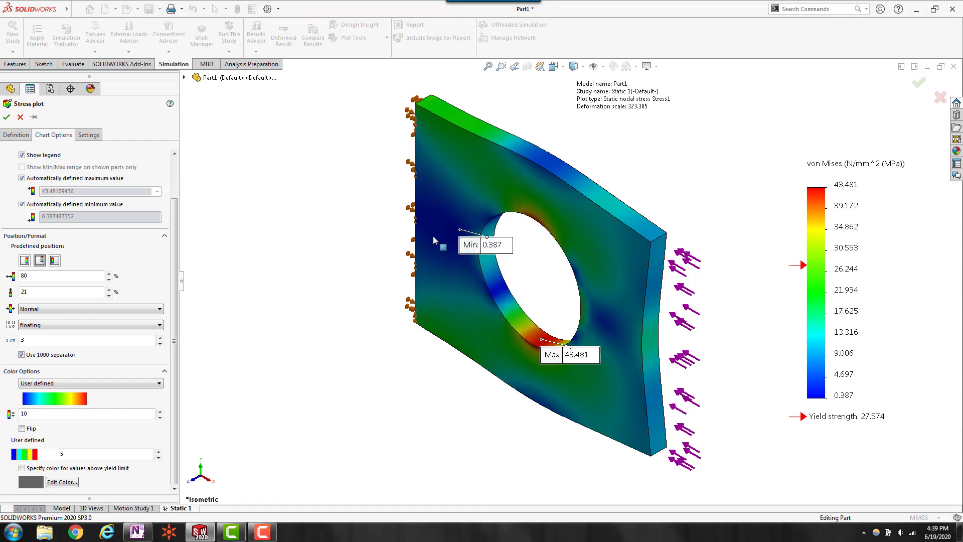
Toggle the legend's color flip on and off, and set the number of chart colors to 12.
left_click(22, 428)
left_click(22, 428)
left_click(161, 411)
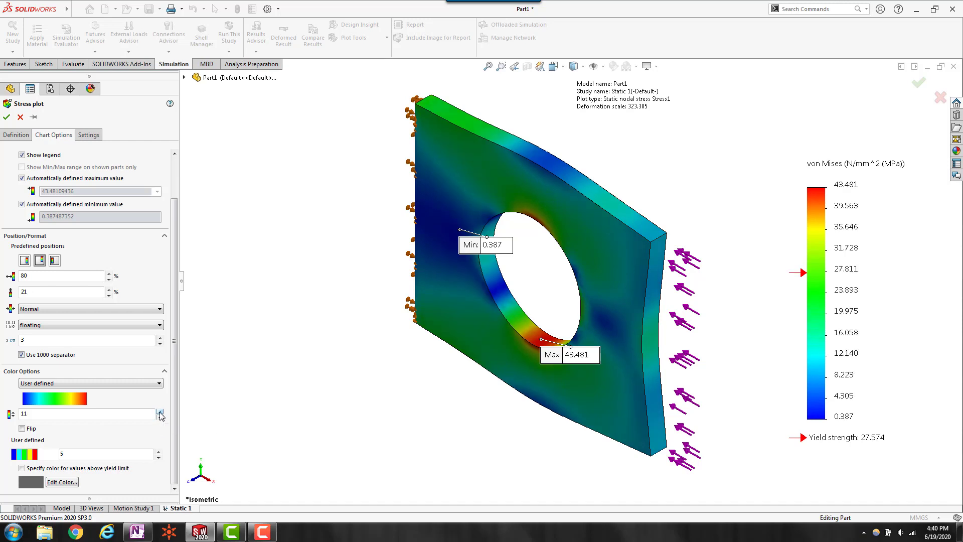
left_click(161, 411)
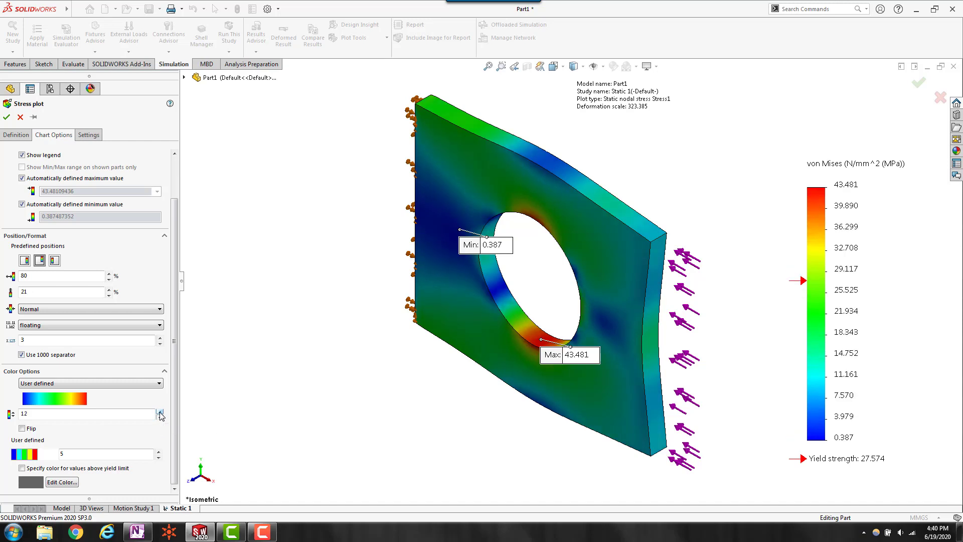
Set the legend's number of chart colors to 10 and enable a separate color for values above the yield limit, accepting the stress plot settings.
left_click(160, 412)
left_click(162, 417)
left_click(162, 417)
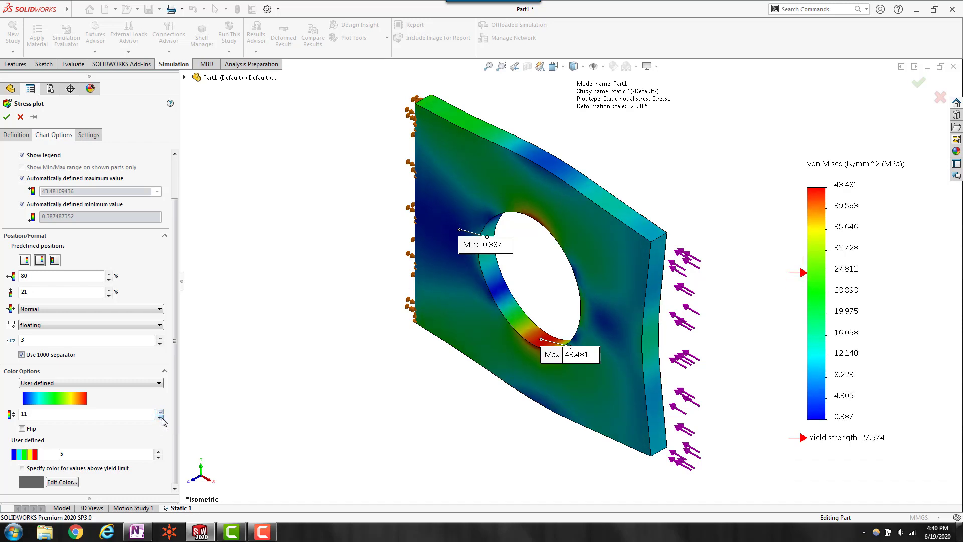
left_click(162, 418)
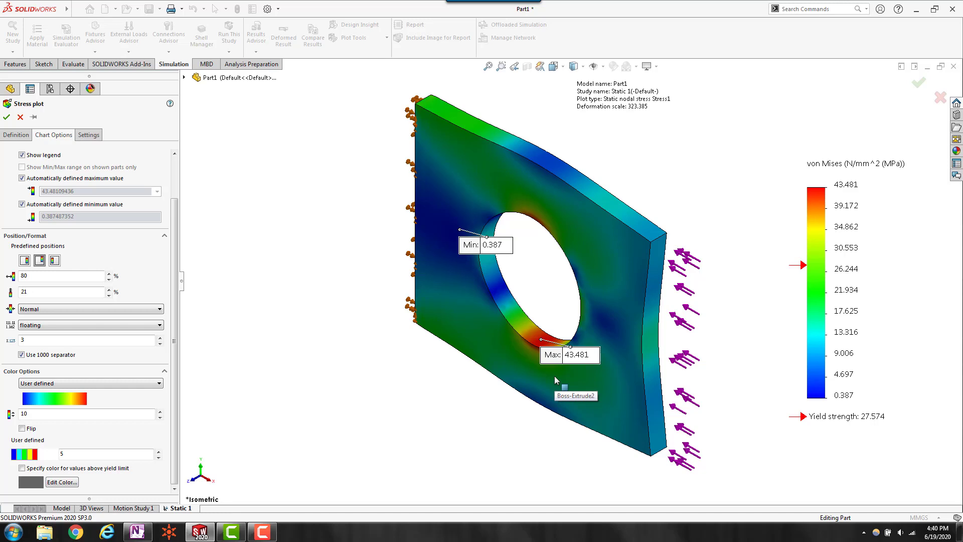
left_click(22, 468)
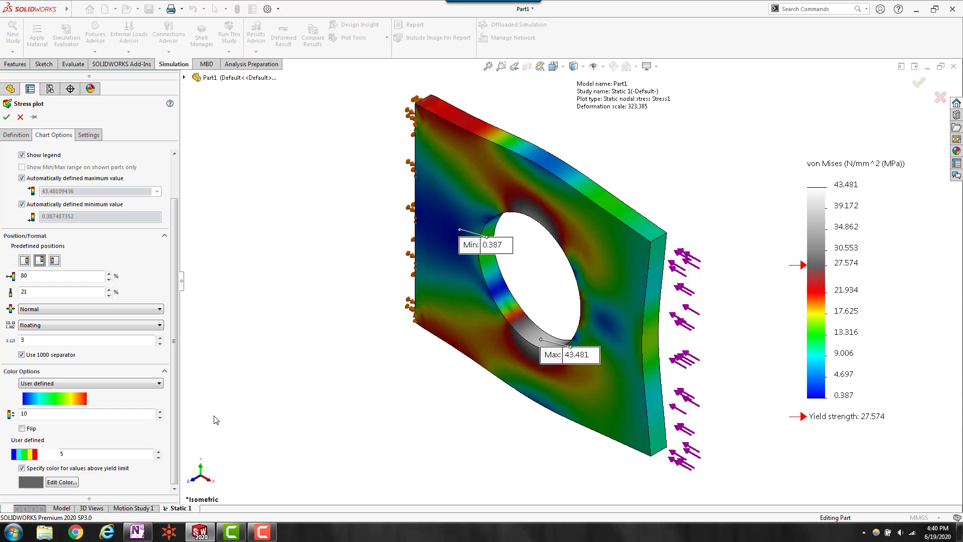
left_click(6, 118)
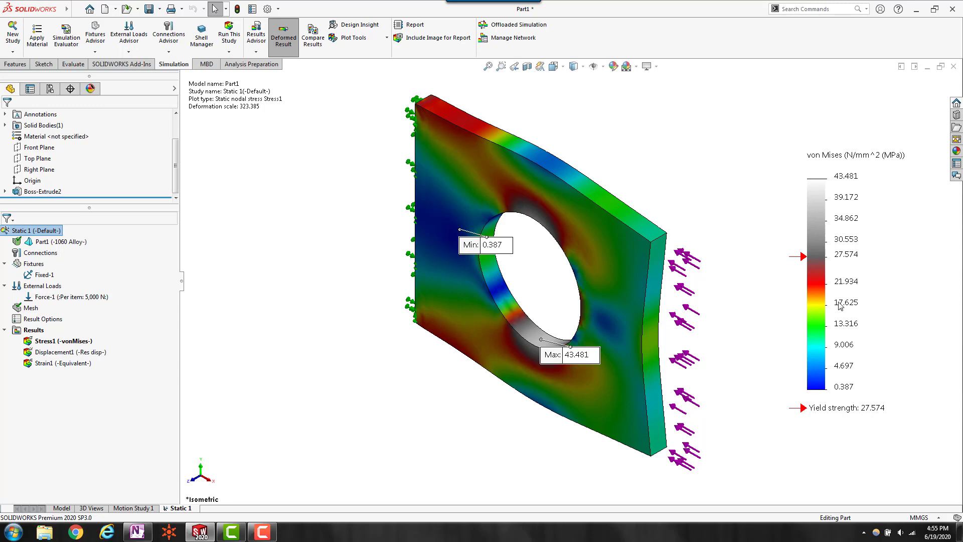
Review the default Color Chart plot settings in the Simulation options without changing any, and close the options.
left_click(72, 11)
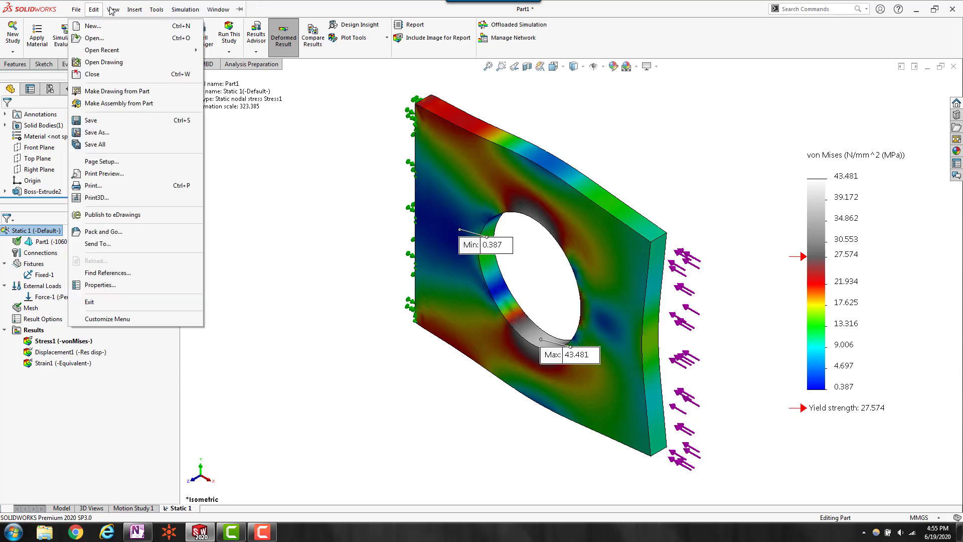
mouse_move(185, 11)
left_click(192, 347)
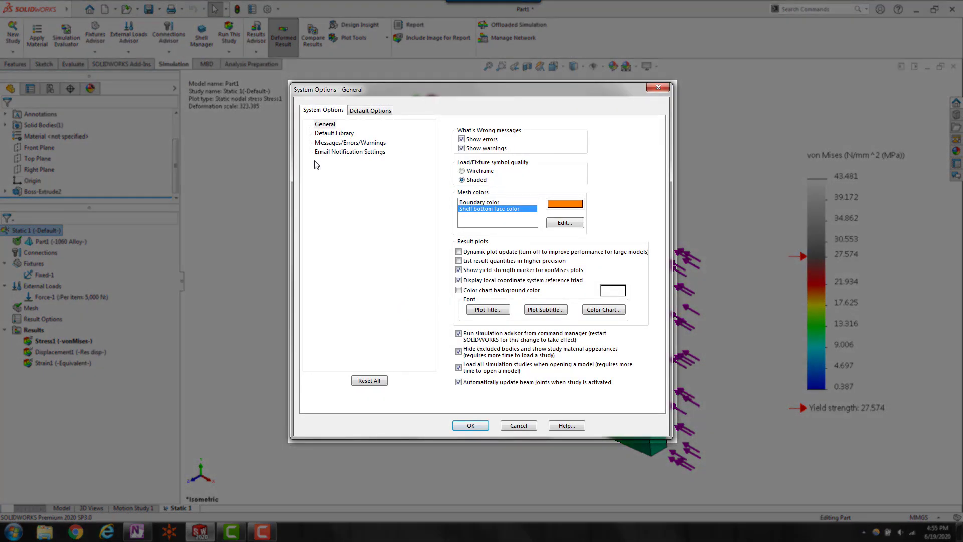
left_click(364, 115)
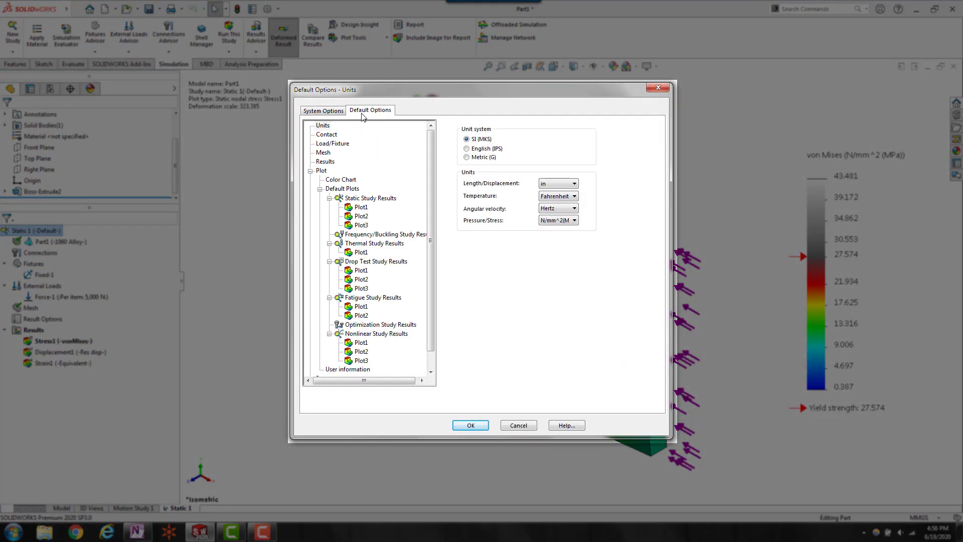
left_click(352, 180)
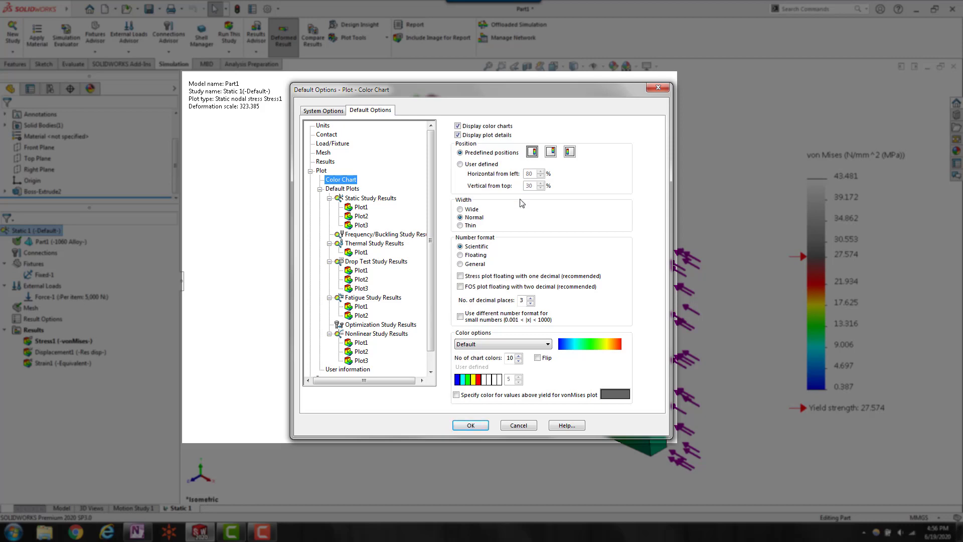
left_click(471, 425)
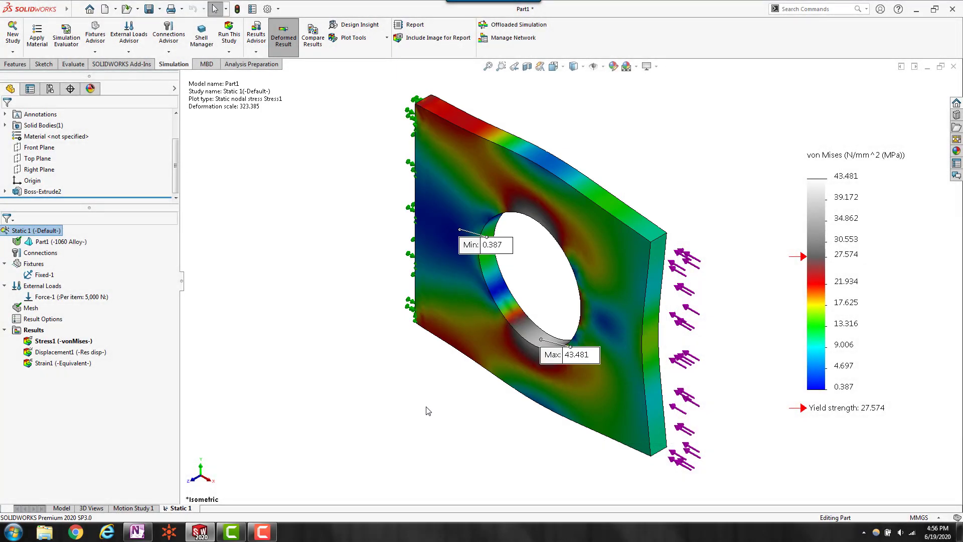